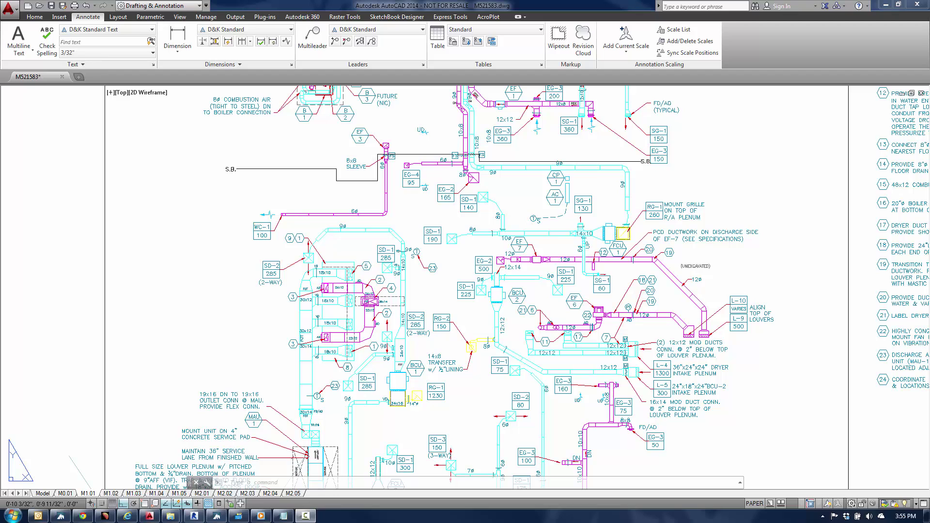
# Pick a diffuser in model space, LIST it to read its layer, then open Layer Properties with LA.
pyautogui.click(220, 246)
pyautogui.press('Escape')
pyautogui.doubleClick(270, 259)
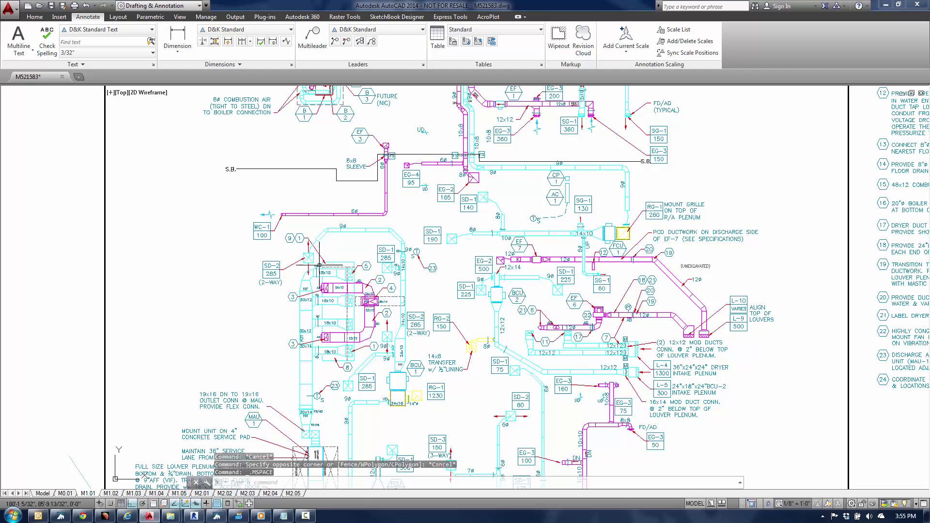
pyautogui.click(309, 257)
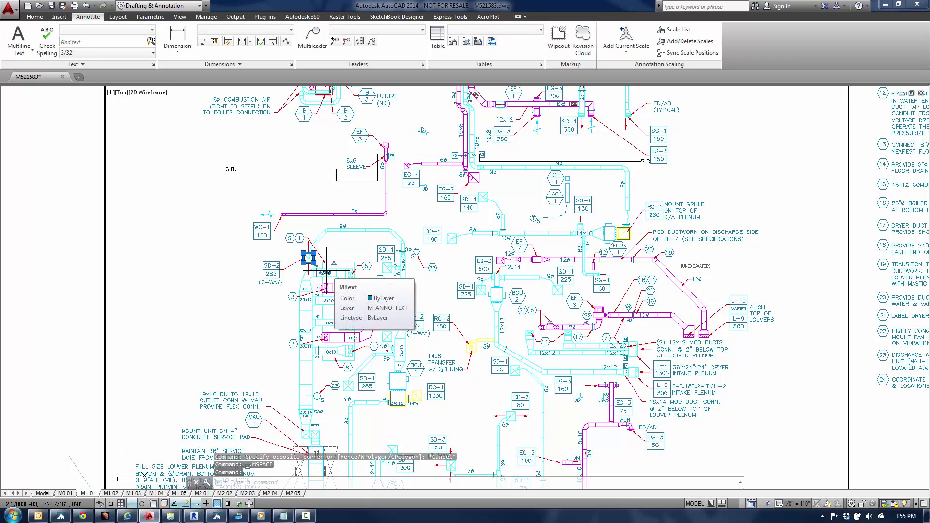
pyautogui.write('list')
pyautogui.press('Return')
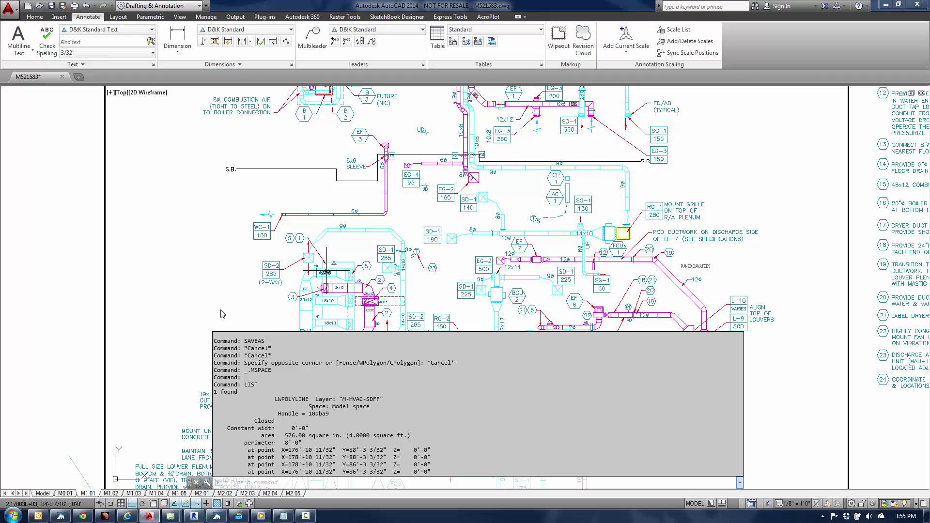
pyautogui.press('Escape')
pyautogui.press('Escape')
pyautogui.press('Escape')
pyautogui.press('Escape')
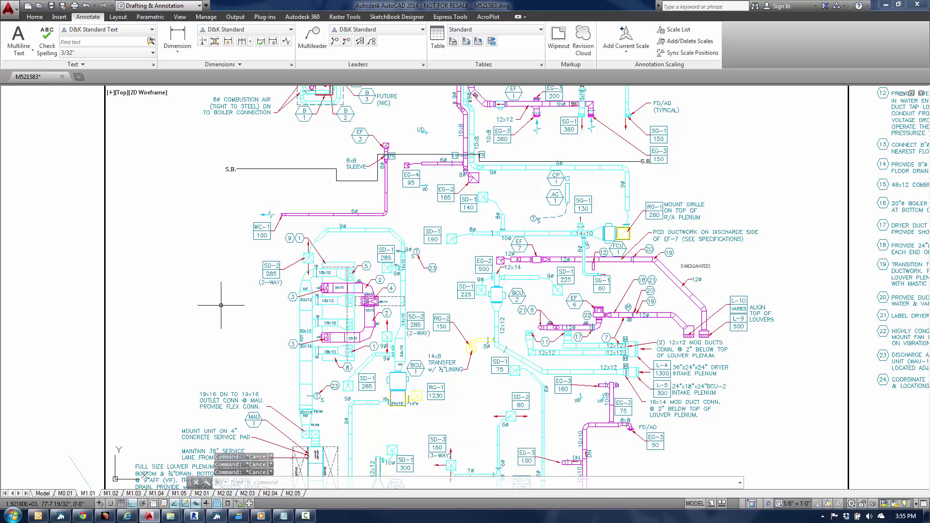
pyautogui.write('laye')
pyautogui.press('Return')
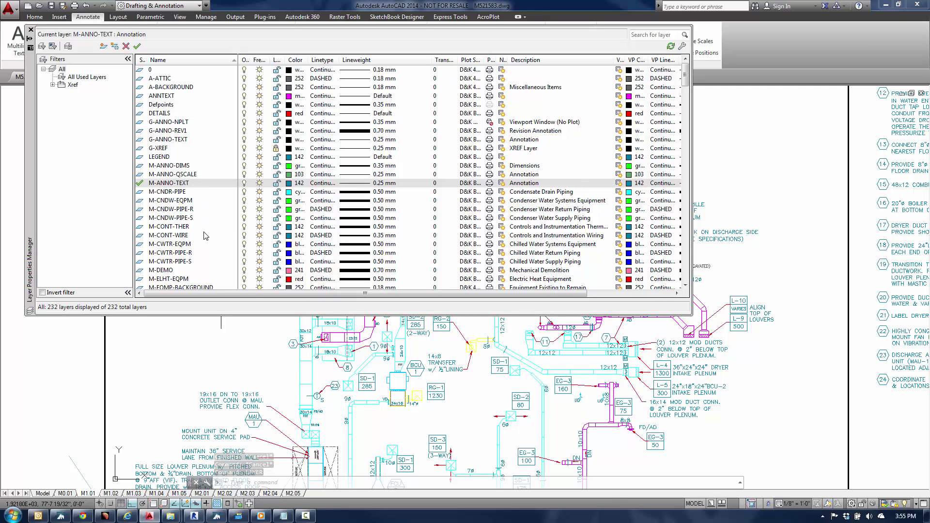
# Filter layers by *sdff* to confirm M-HVAC-SDFF has a 0.50 mm lineweight, then close the palette.
pyautogui.click(646, 36)
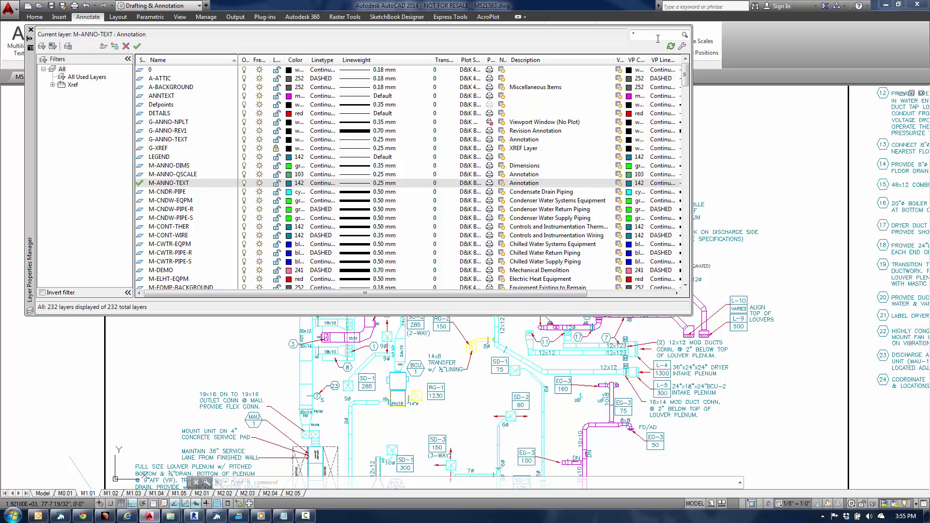
pyautogui.write('sdff*')
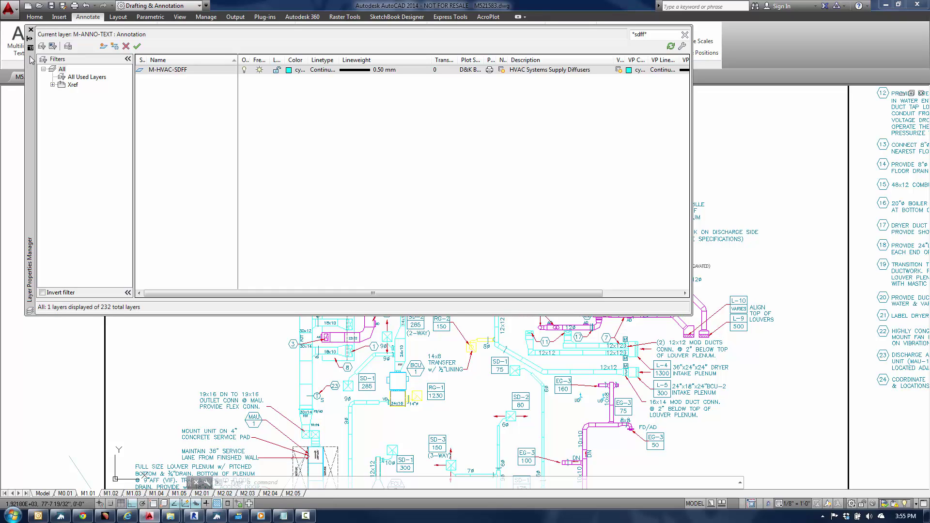
pyautogui.click(31, 30)
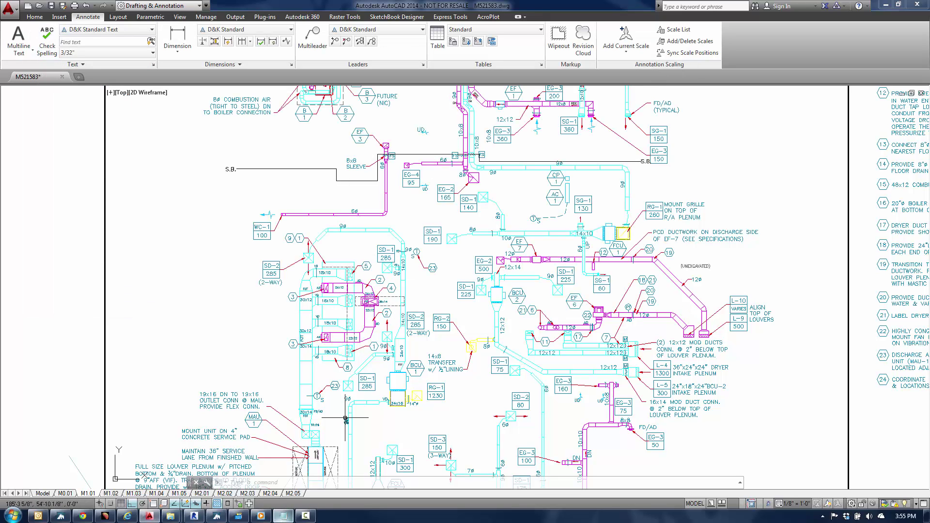
# In Revit, review Object Styles and confirm Air Terminals currently project at line weight 4.
pyautogui.click(193, 516)
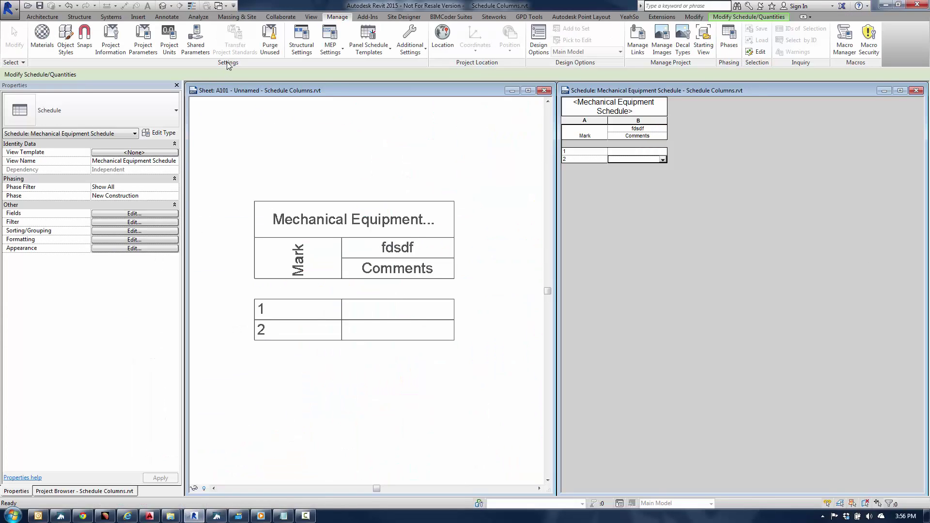
pyautogui.click(61, 48)
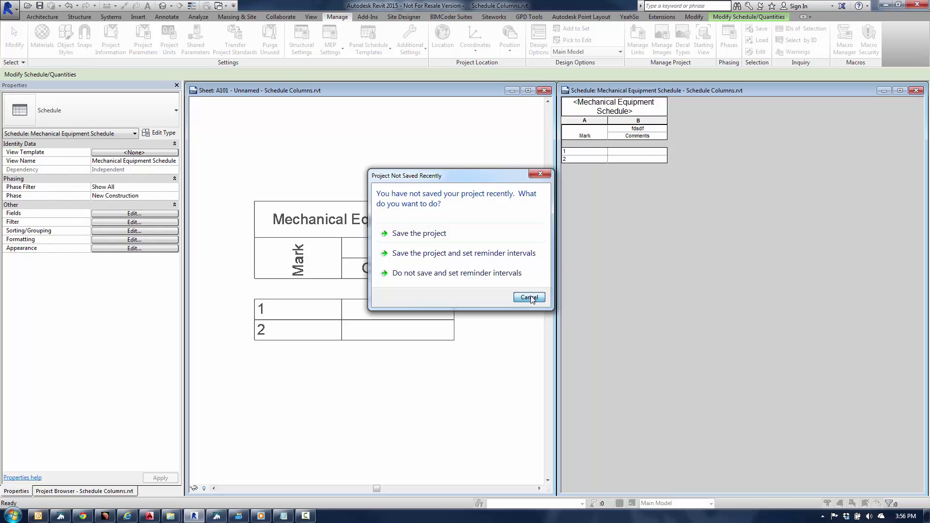
pyautogui.click(529, 297)
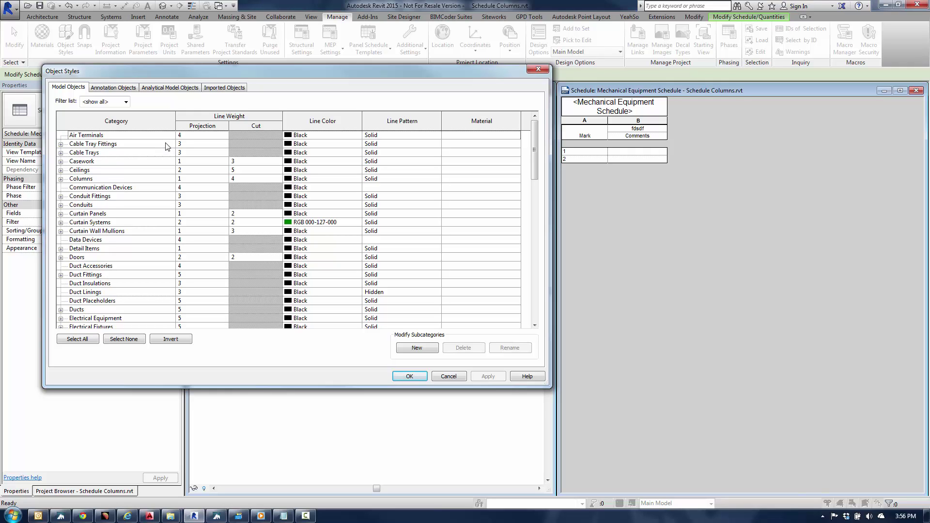
pyautogui.click(116, 136)
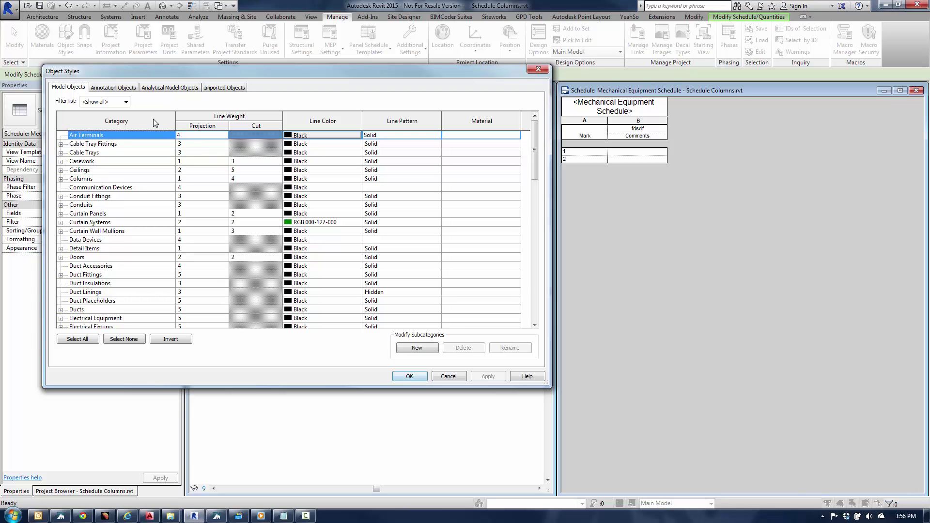
pyautogui.click(416, 373)
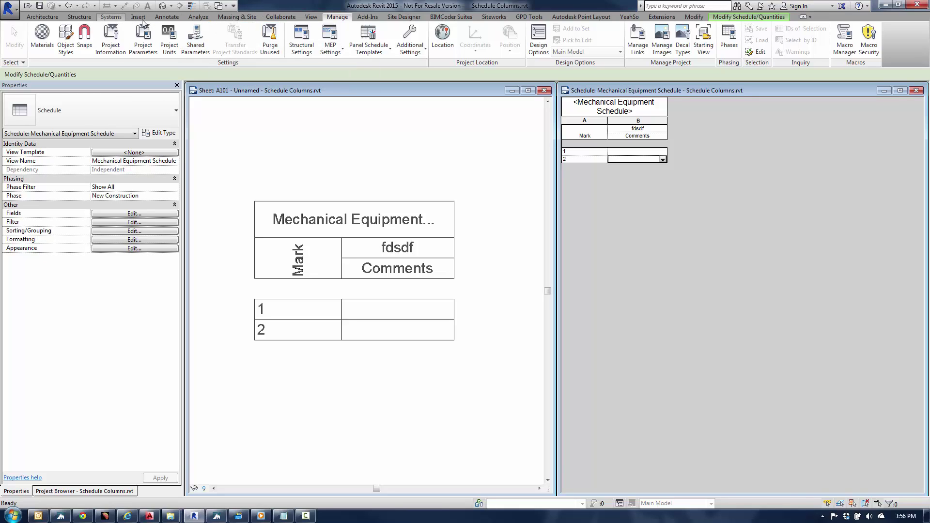
pyautogui.click(411, 46)
pyautogui.click(426, 169)
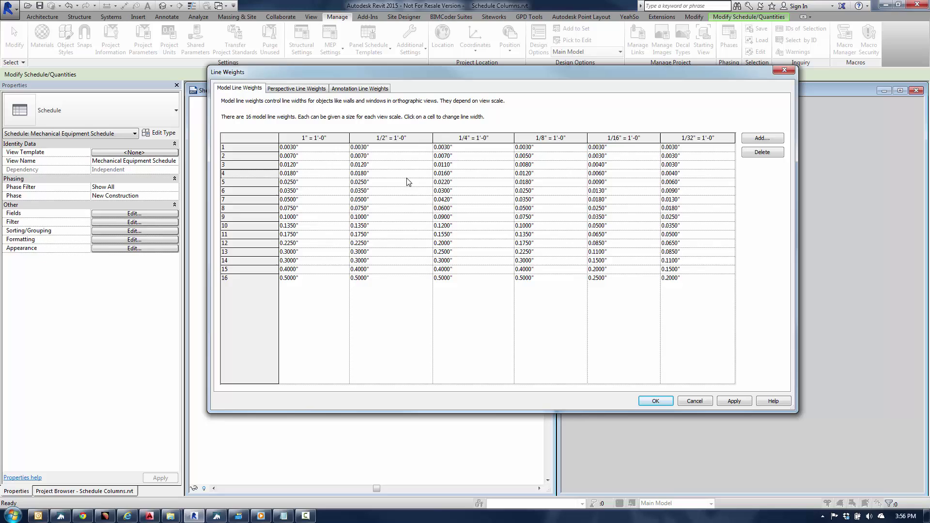
pyautogui.click(544, 174)
pyautogui.click(705, 402)
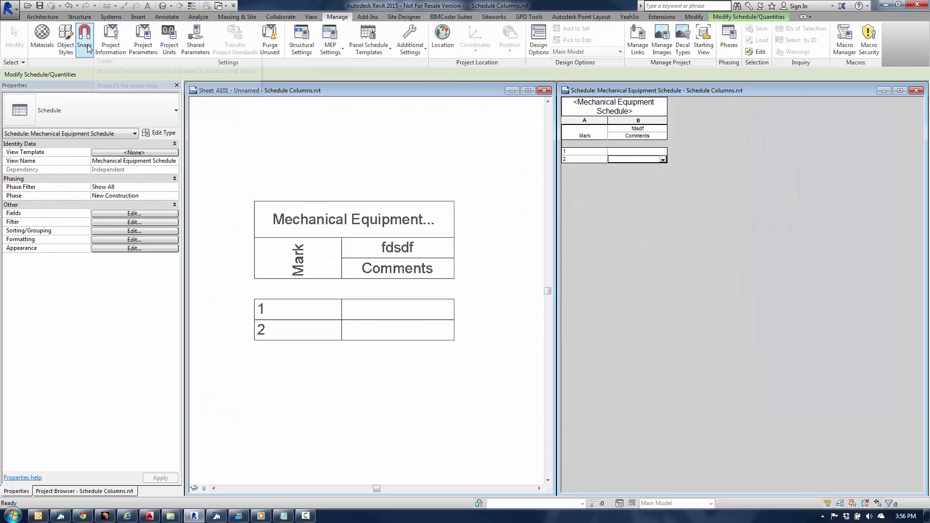
# Set the Project Units length format to Millimeters.
pyautogui.click(172, 52)
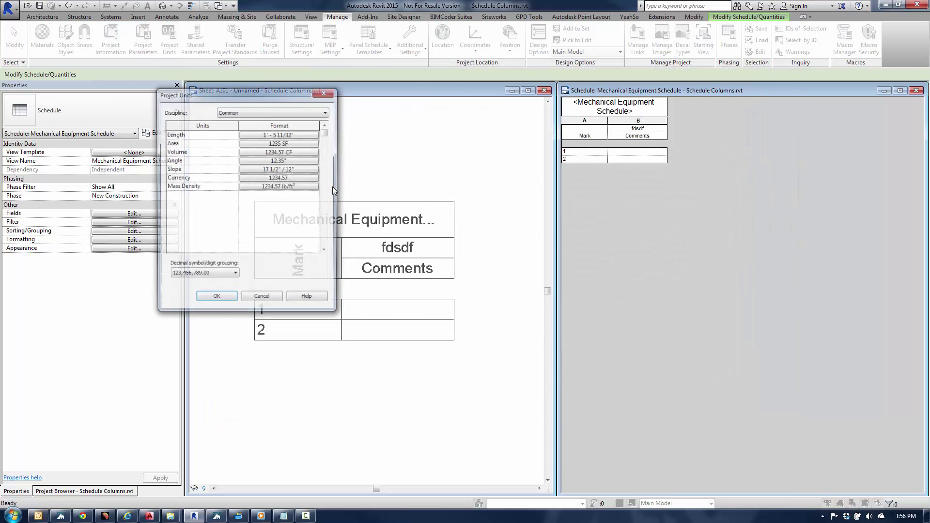
pyautogui.click(274, 134)
pyautogui.click(276, 153)
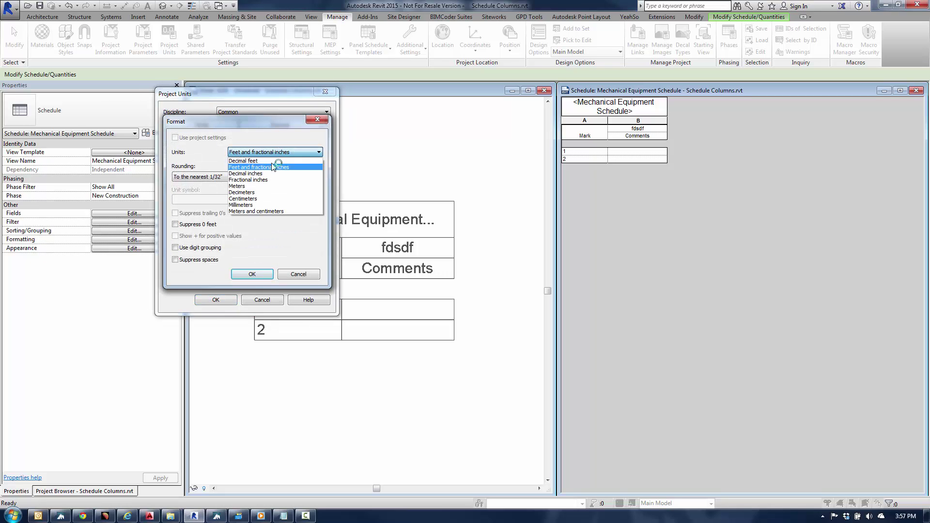
pyautogui.click(241, 205)
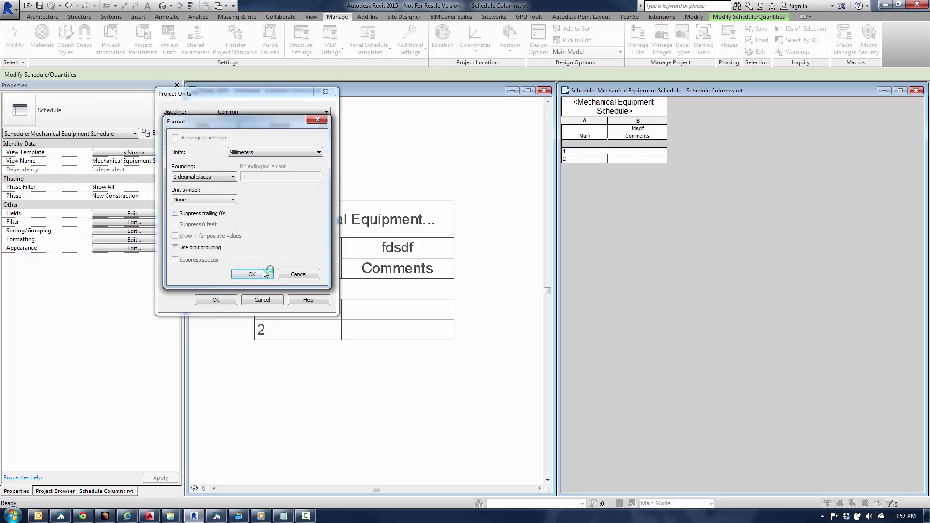
pyautogui.click(252, 274)
pyautogui.click(216, 300)
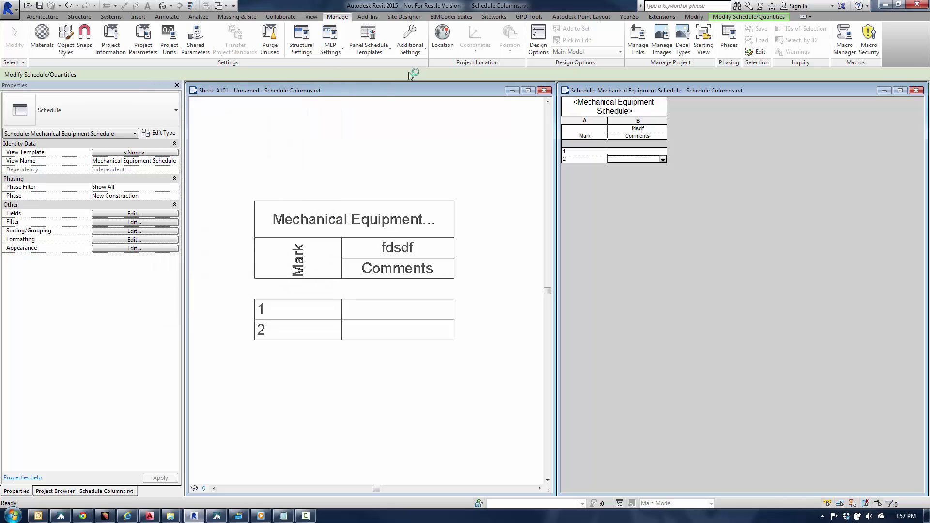
pyautogui.click(409, 39)
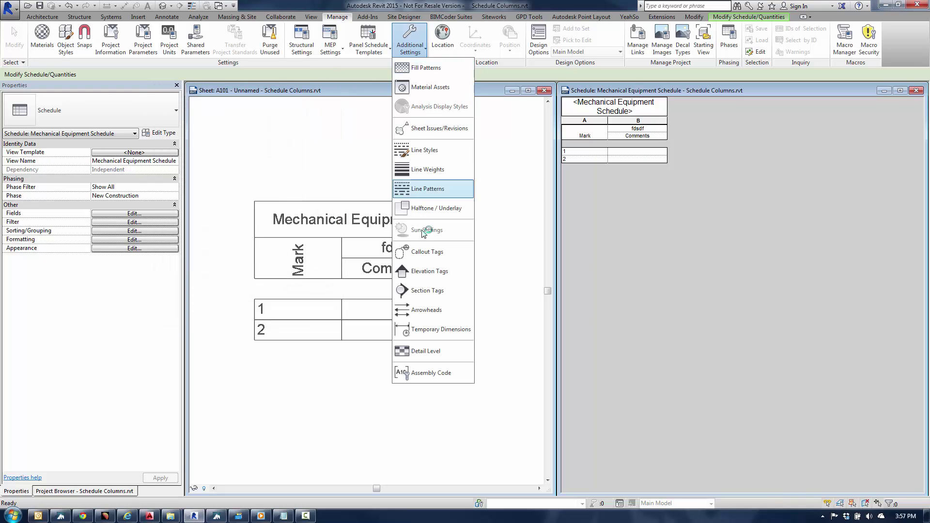
# Change model line weight 5 at the 1:96 scale to 0.5000 mm and save the table.
pyautogui.click(430, 172)
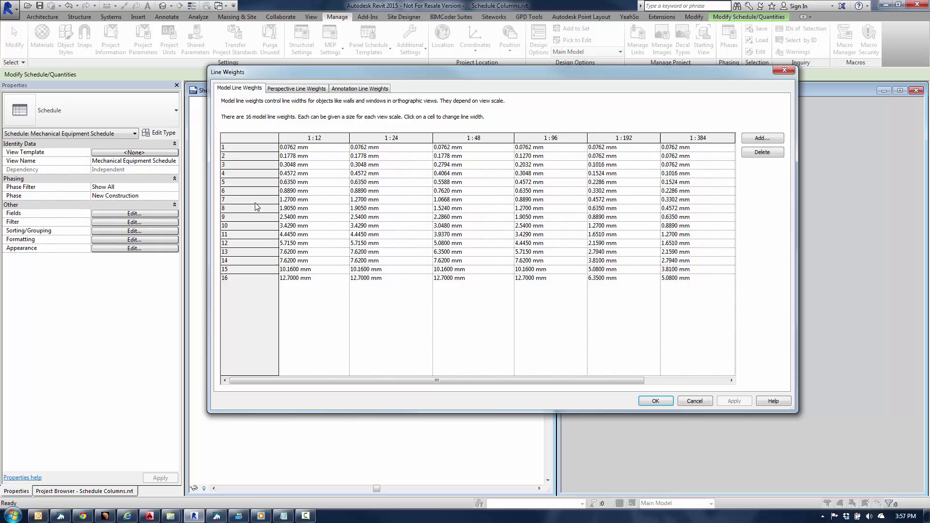
pyautogui.click(243, 173)
pyautogui.click(553, 175)
pyautogui.click(541, 183)
pyautogui.moveTo(531, 182); pyautogui.dragTo(520, 182)
pyautogui.write('5000')
pyautogui.click(661, 403)
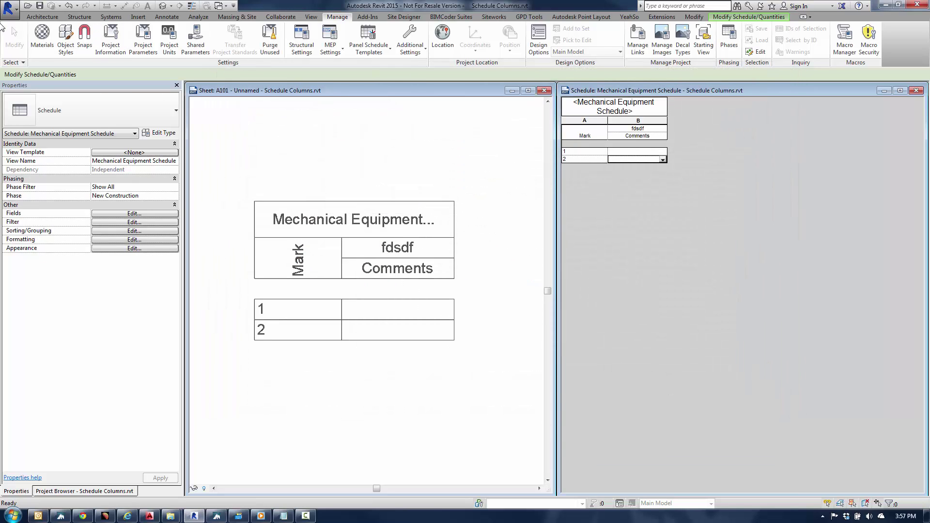
# Change the Air Terminals projection line weight from 4 to 5 in Object Styles and apply it.
pyautogui.click(65, 38)
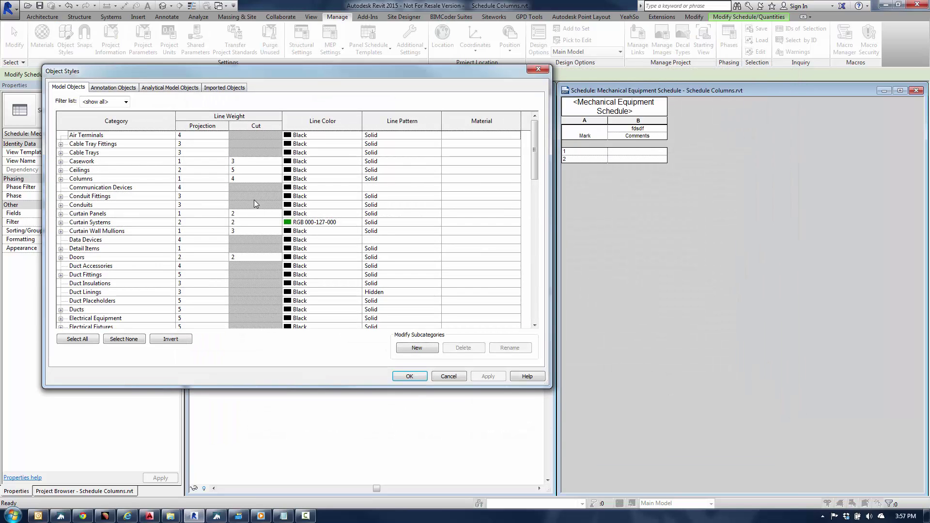
pyautogui.click(183, 136)
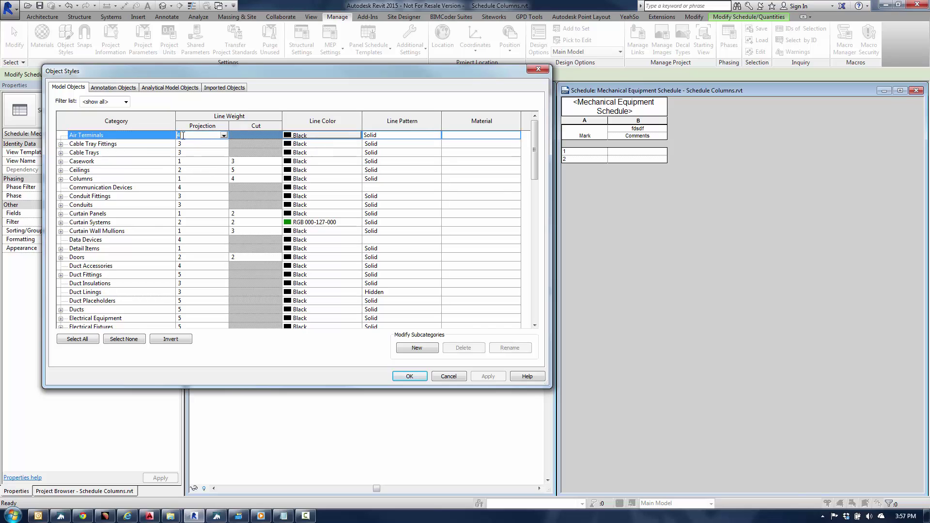
pyautogui.write('5')
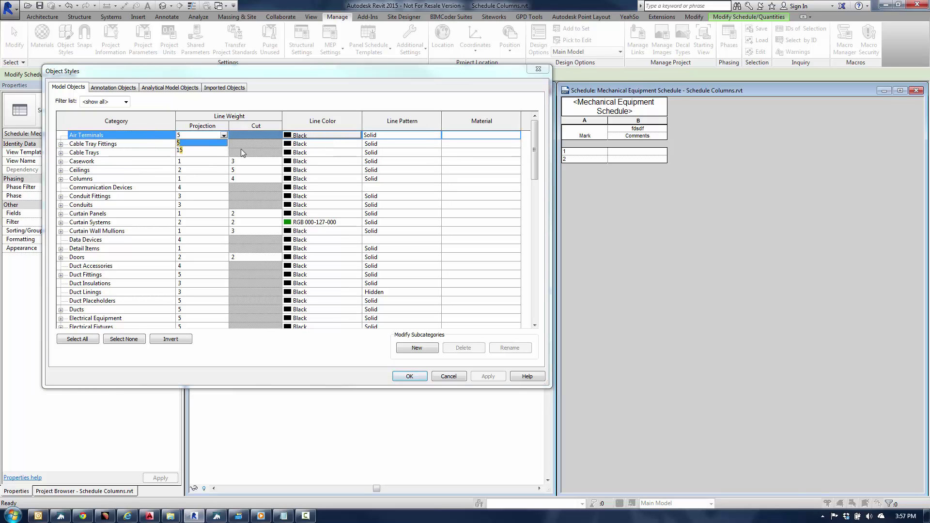
pyautogui.click(192, 143)
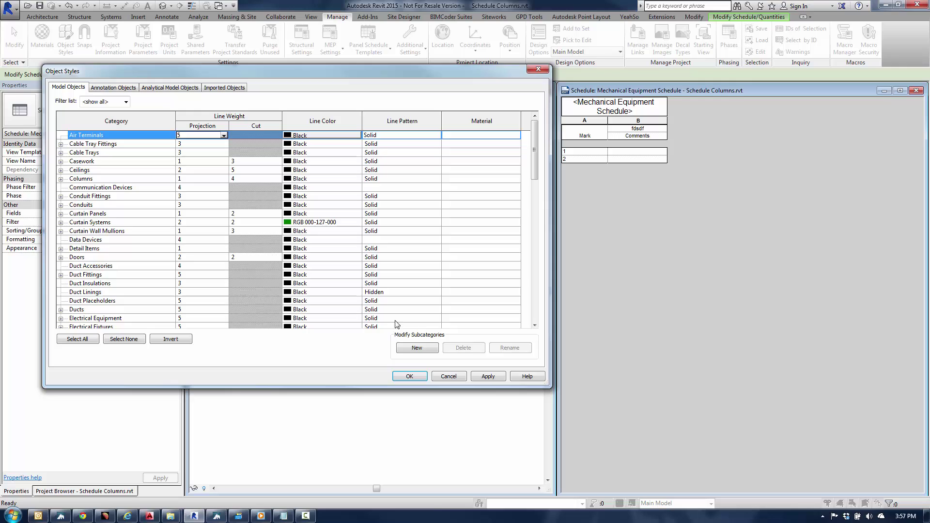
pyautogui.click(499, 377)
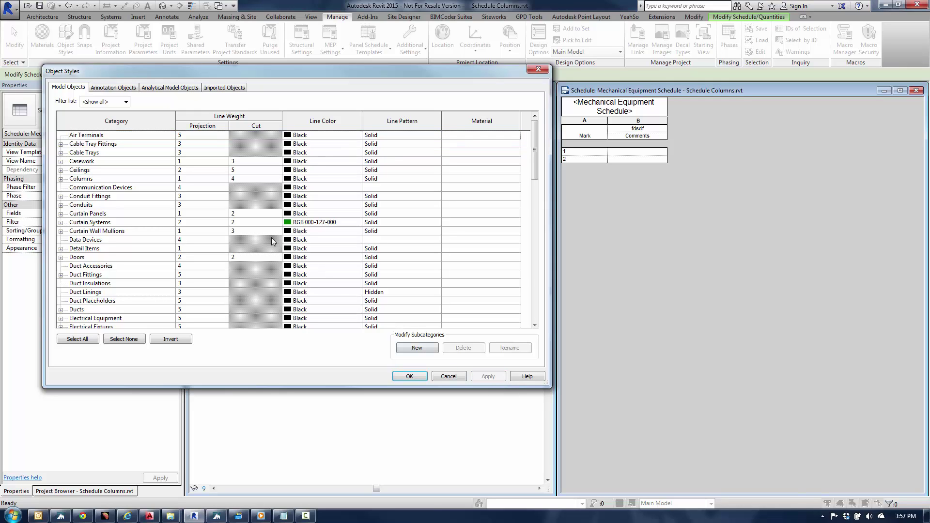